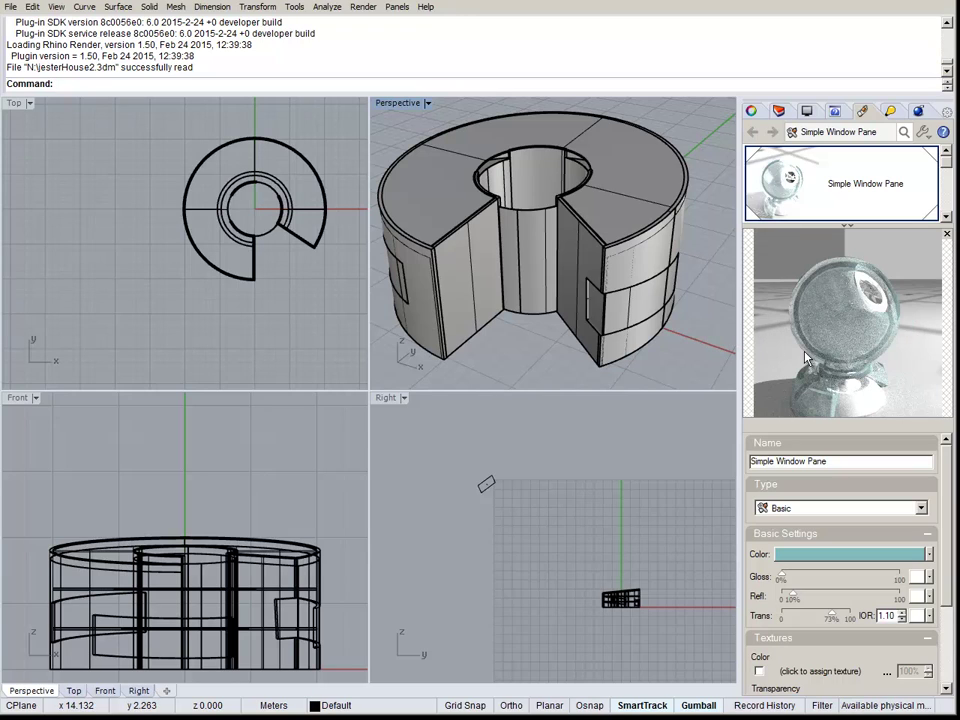
- Create a new Gem material and set its gem type to Ruby
{"action": "mouse_move", "coordinate": [848, 353]}
{"action": "left_mouse_down"}
{"action": "mouse_move", "coordinate": [846, 365]}
{"action": "mouse_move", "coordinate": [832, 360]}
{"action": "mouse_move", "coordinate": [838, 335]}
{"action": "left_mouse_up"}
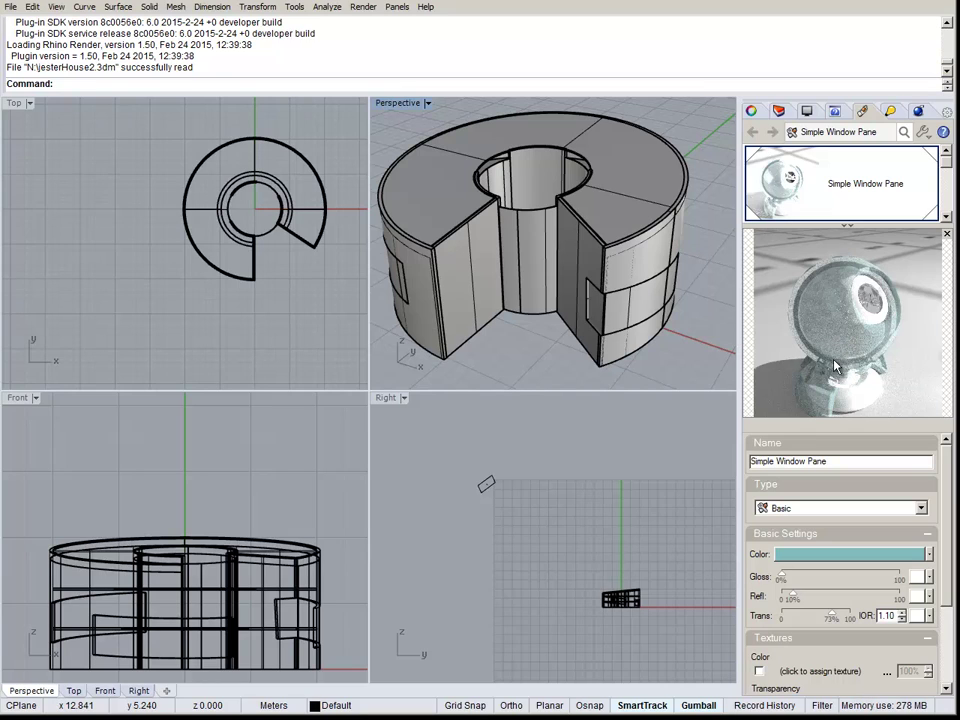
{"action": "left_click_drag", "start_coordinate": [834, 360], "coordinate": [895, 249]}
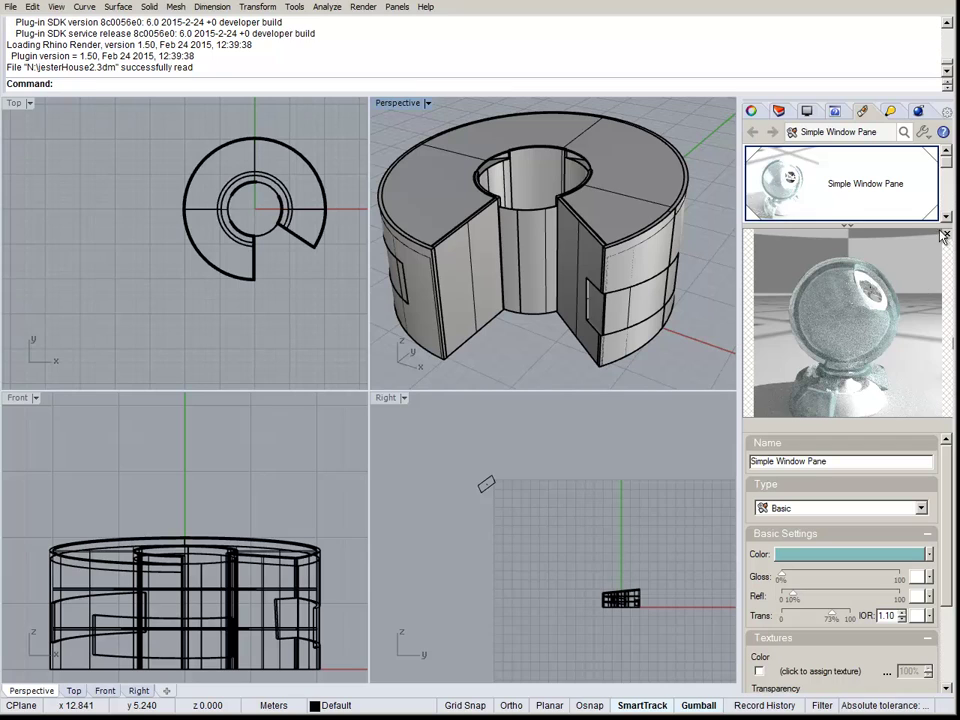
{"action": "scroll", "coordinate": [840, 183], "scroll_direction": "down", "scroll_amount": 3}
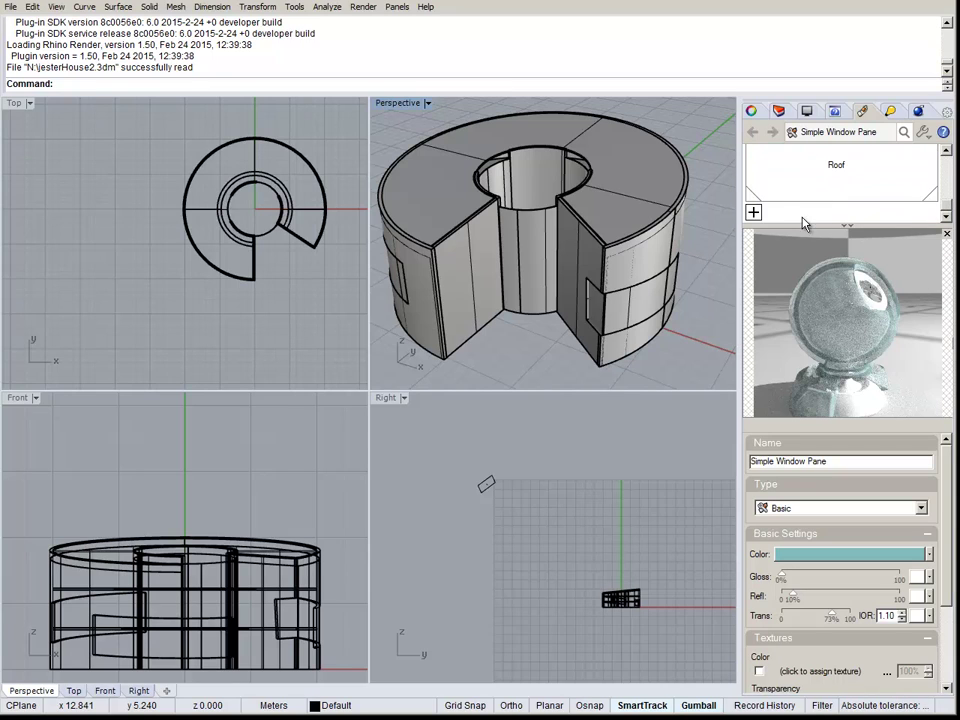
{"action": "left_click", "coordinate": [753, 212]}
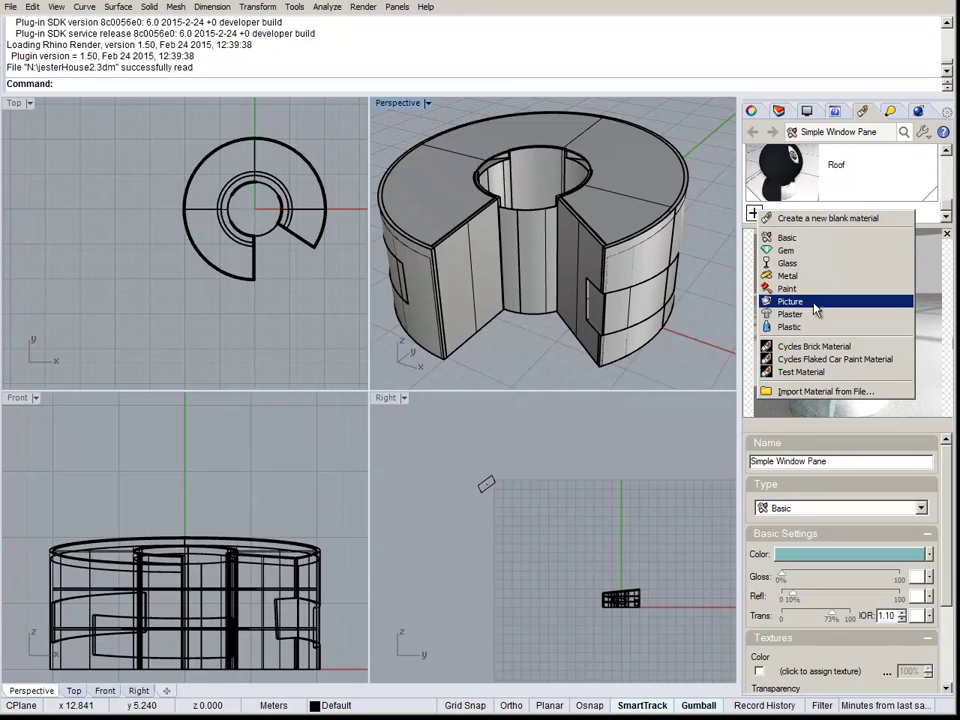
{"action": "left_click", "coordinate": [800, 250]}
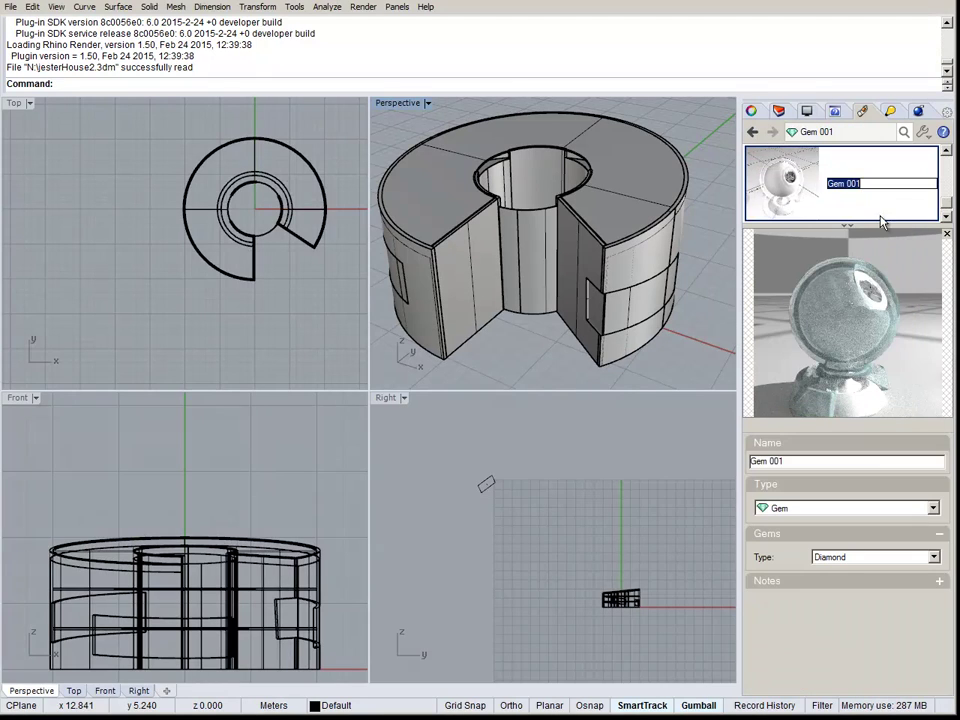
{"action": "left_click", "coordinate": [862, 558]}
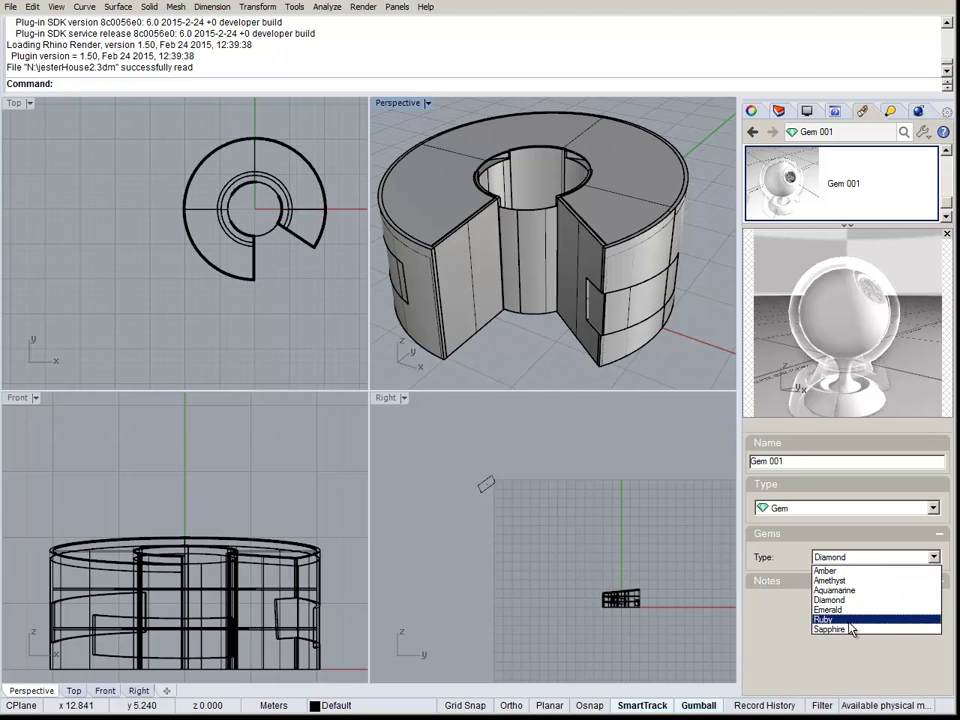
{"action": "left_click", "coordinate": [830, 619]}
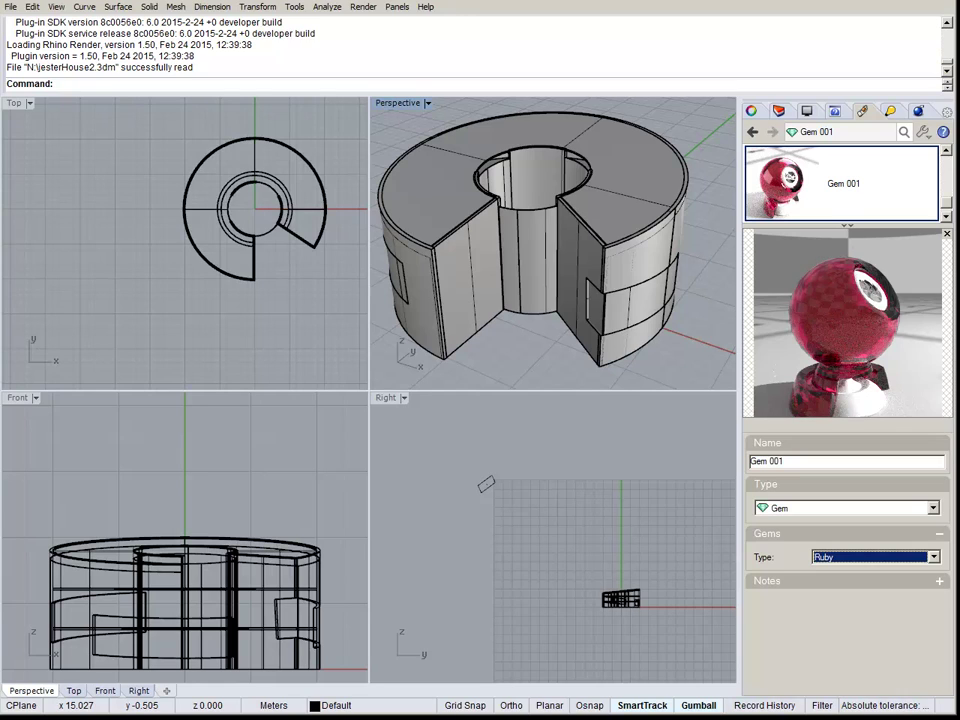
- Show the rendering settings and look through the available render quality presets without changing the current one
{"action": "left_click_drag", "start_coordinate": [948, 203], "coordinate": [716, 121]}
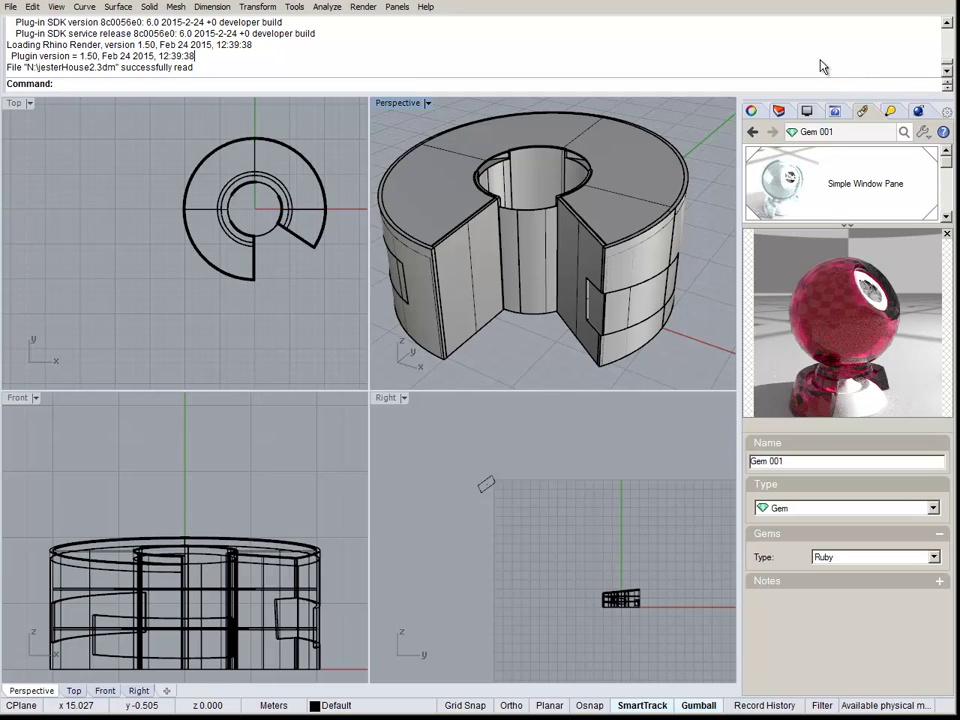
{"action": "left_click", "coordinate": [919, 113]}
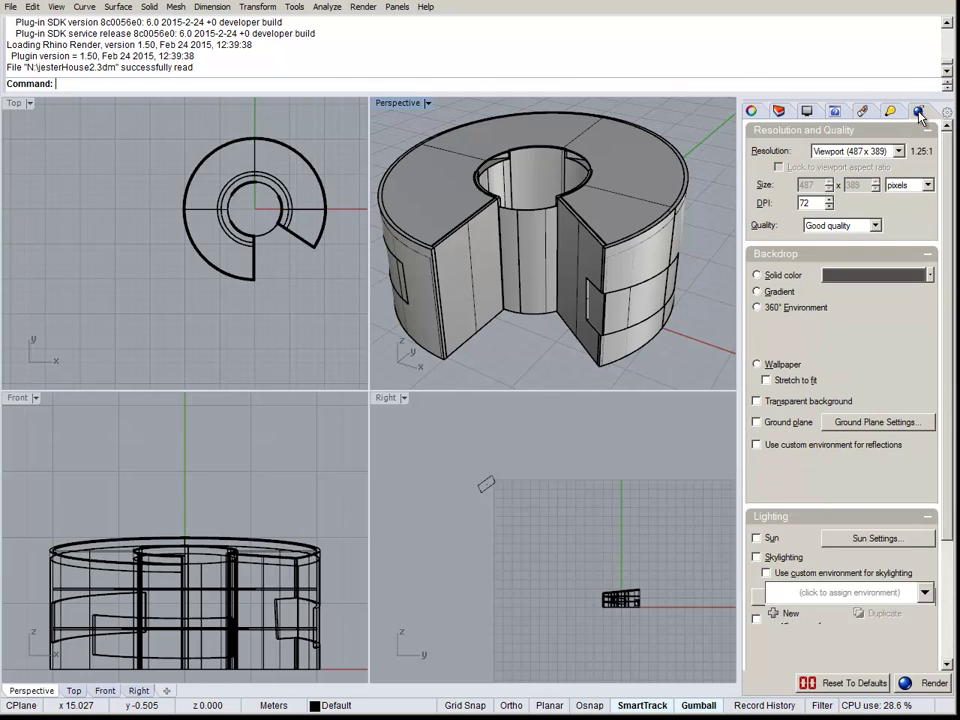
{"action": "left_click", "coordinate": [844, 228]}
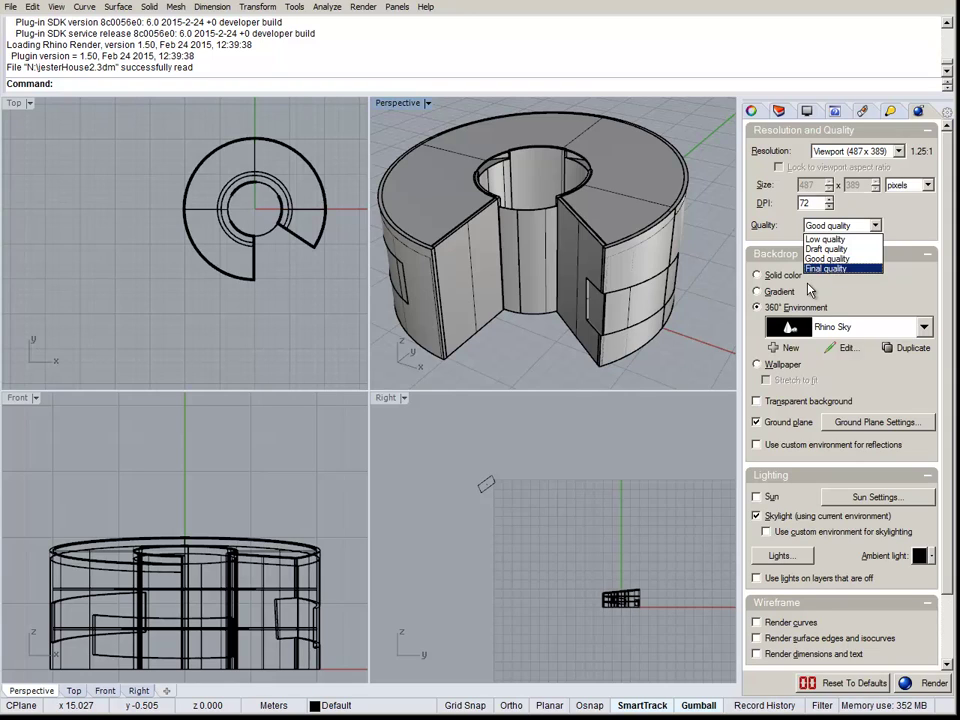
{"action": "left_click", "coordinate": [517, 87]}
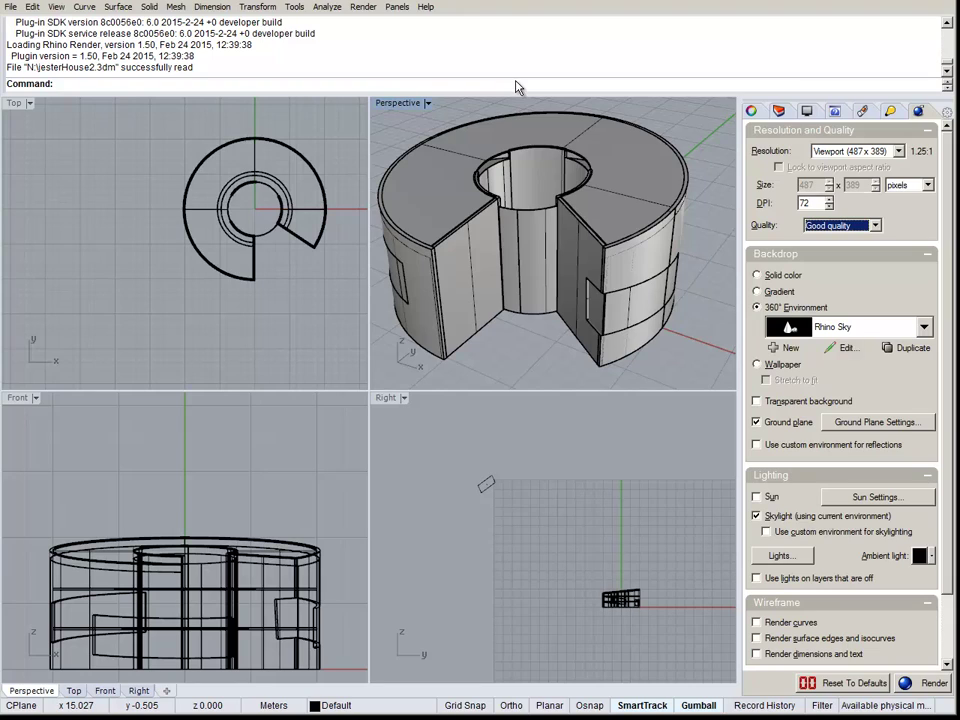
- Run RhinoCycles_SetRenderOptions with custom quality settings enabled, setting both aa_samples and the render samples to 2
{"action": "left_click", "coordinate": [492, 86]}
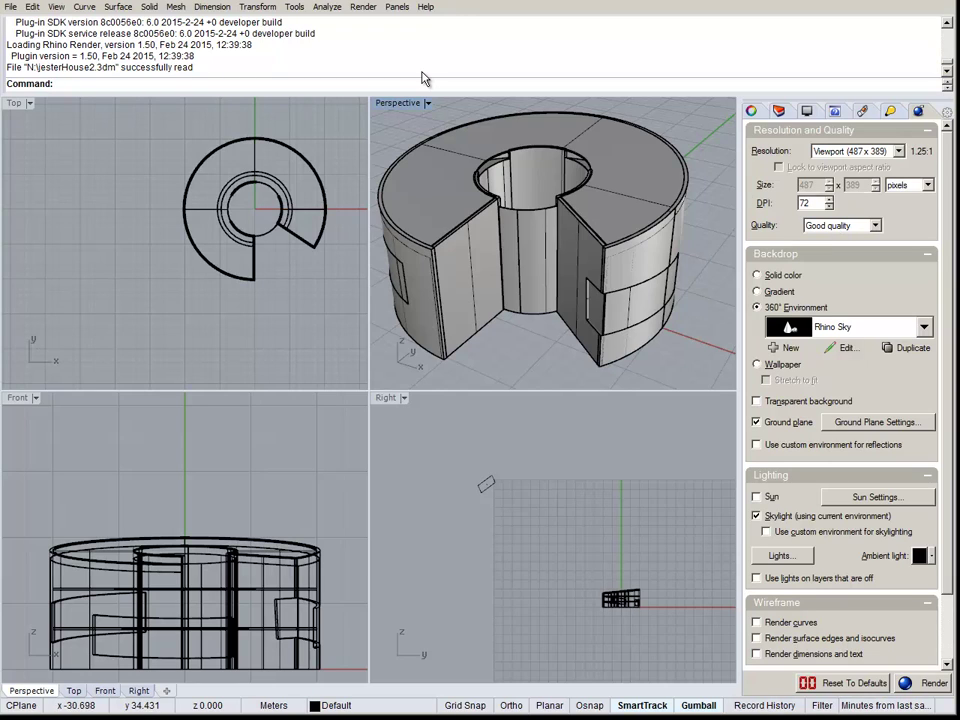
{"action": "type", "text": "Rhino"}
{"action": "key", "text": "Down"}
{"action": "key", "text": "Down"}
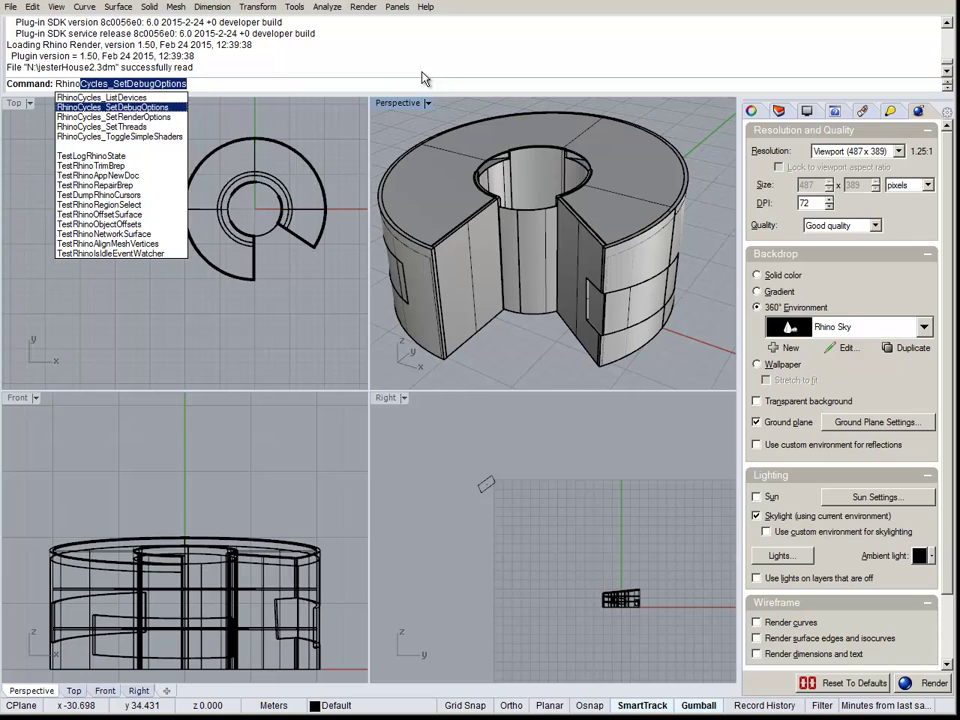
{"action": "key", "text": "Return"}
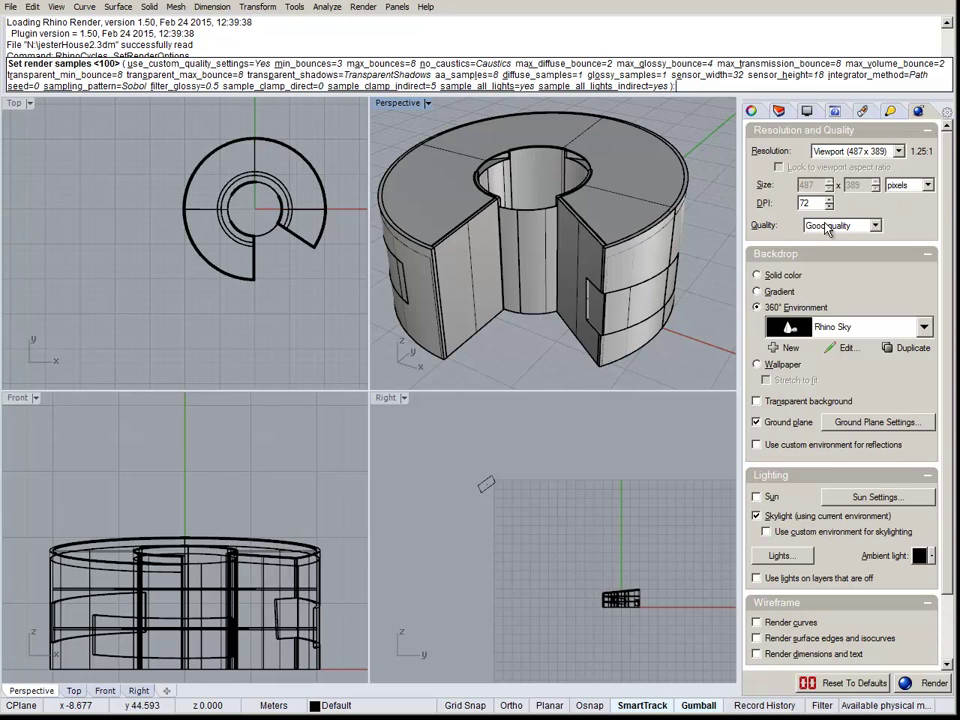
{"action": "left_click", "coordinate": [450, 75]}
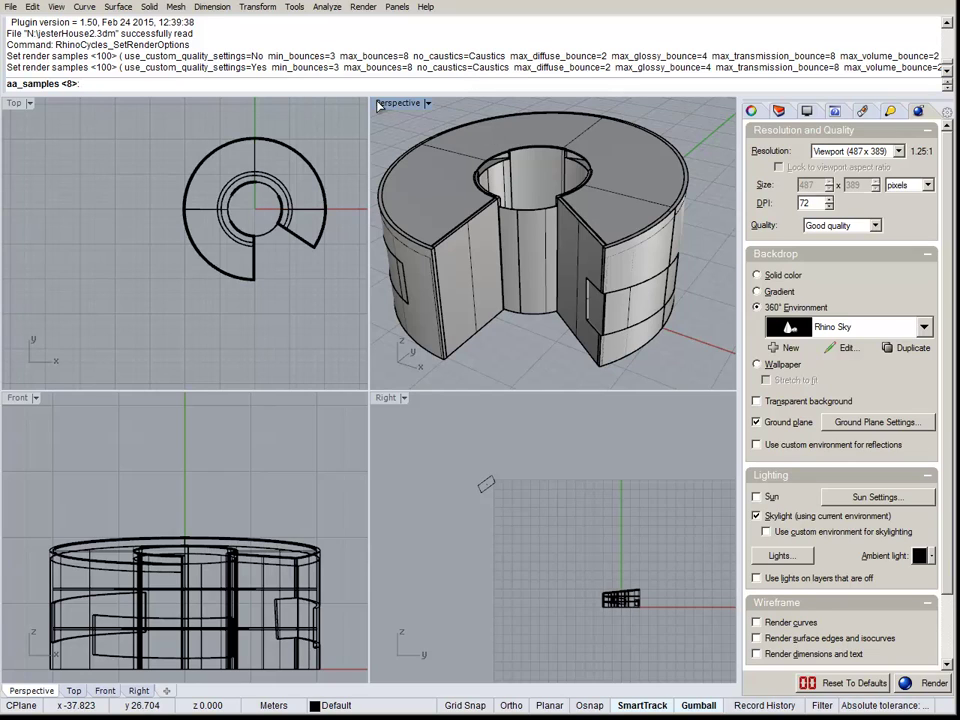
{"action": "type", "text": "2"}
{"action": "key", "text": "Return"}
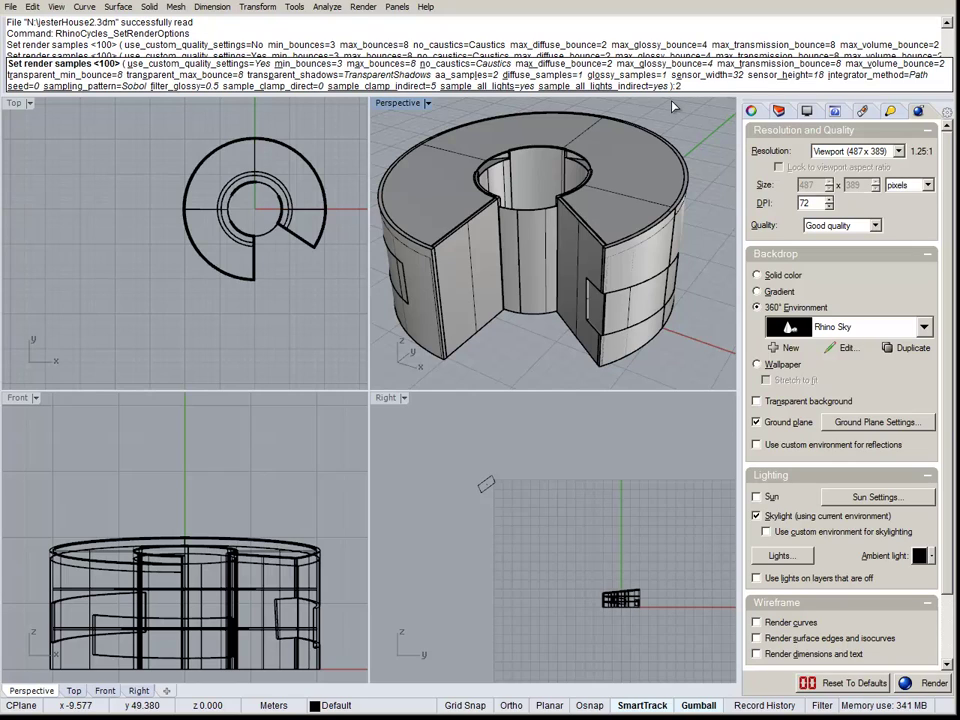
{"action": "key", "text": "Return"}
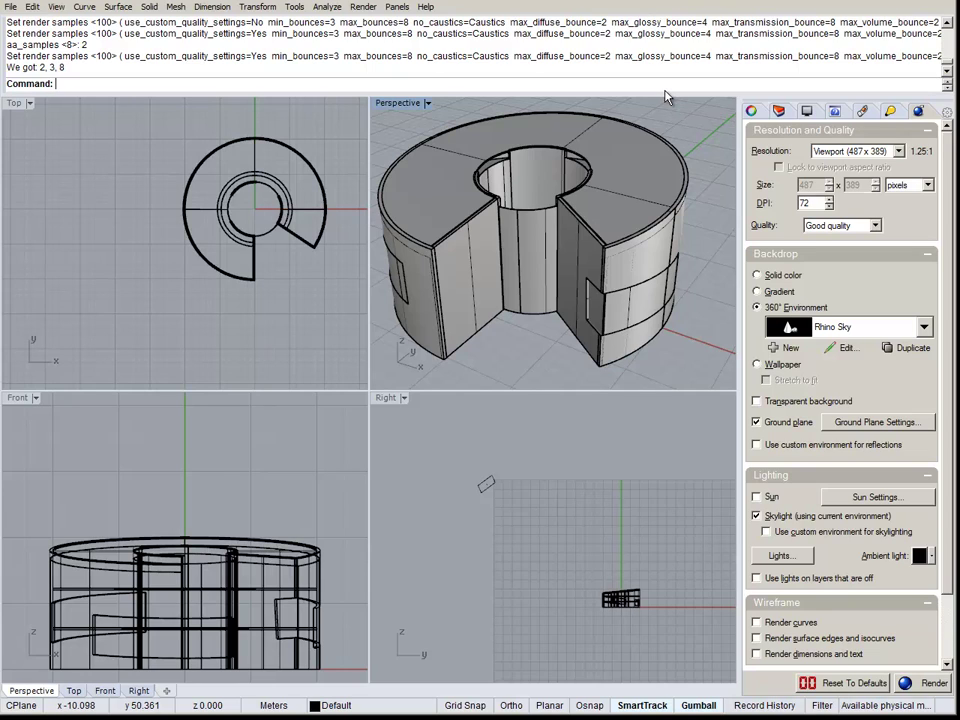
- Render the Perspective view with 2 samples, inspect the result in an enlarged render window and close it
{"action": "key", "text": "Up"}
{"action": "type", "text": "Render"}
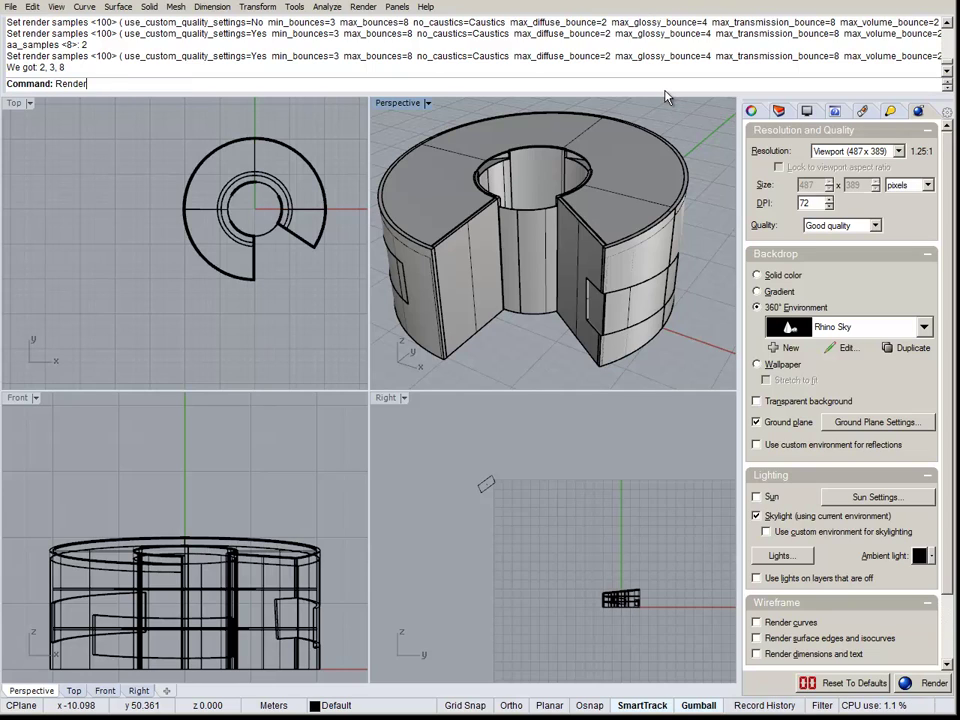
{"action": "key", "text": "Return"}
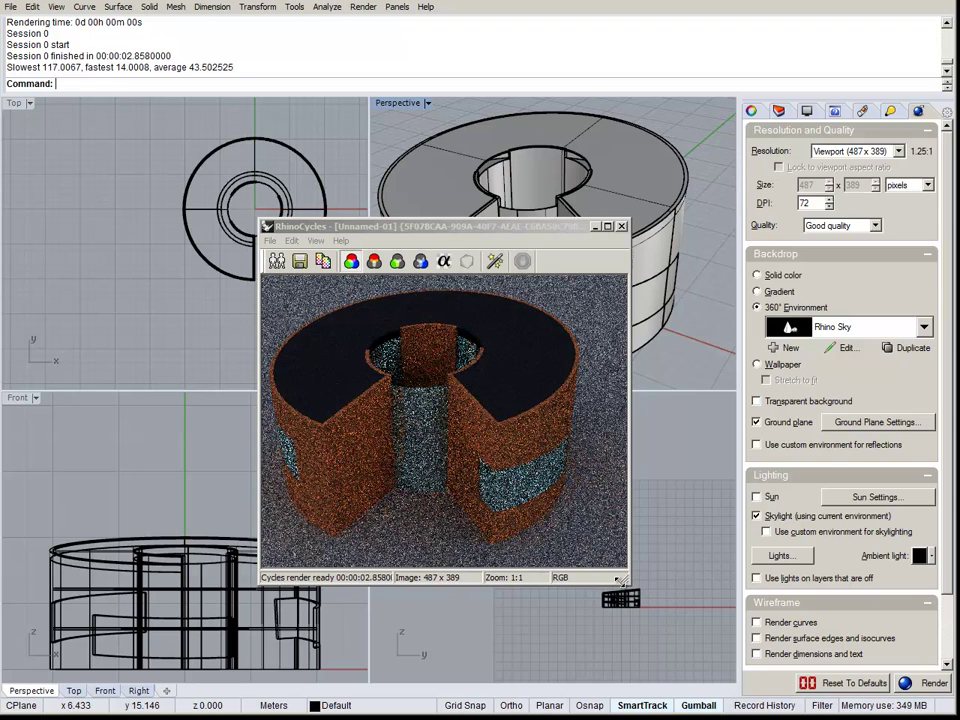
{"action": "left_click_drag", "start_coordinate": [628, 582], "coordinate": [797, 611]}
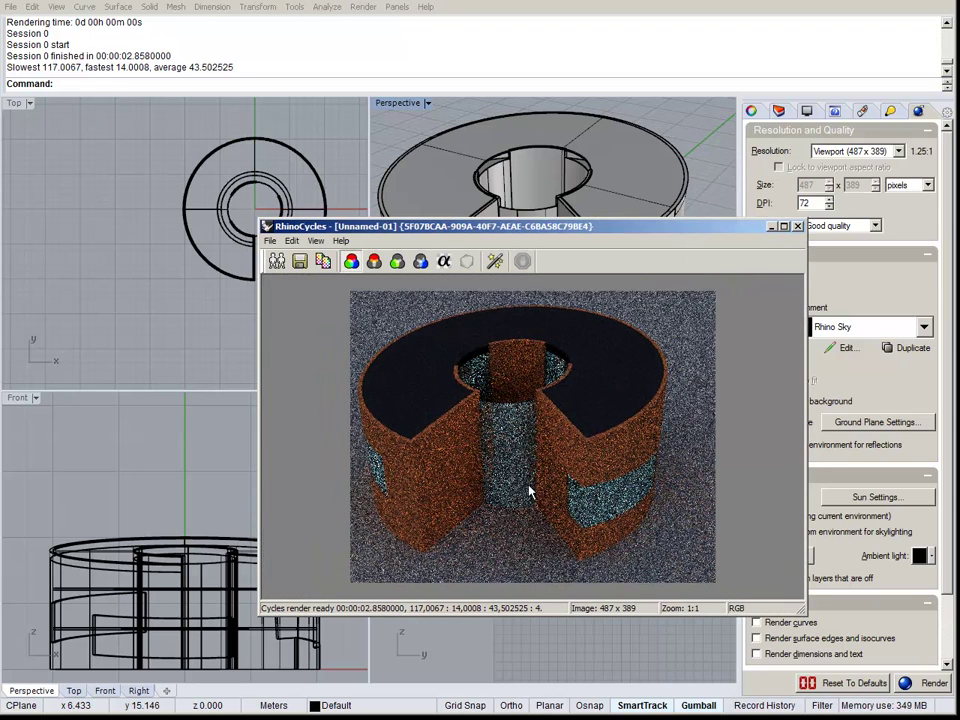
{"action": "left_click", "coordinate": [797, 226]}
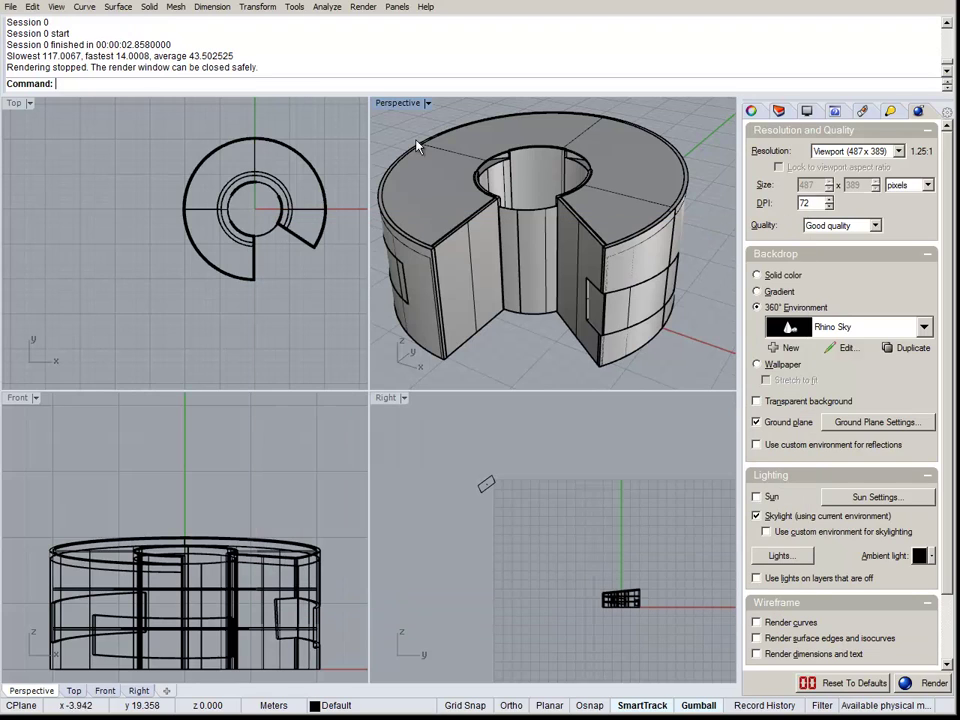
- Set the RhinoCycles render samples to 120 with RhinoCycles_SetRenderOptions
{"action": "type", "text": "RhinoCycles_SetRenderOptions"}
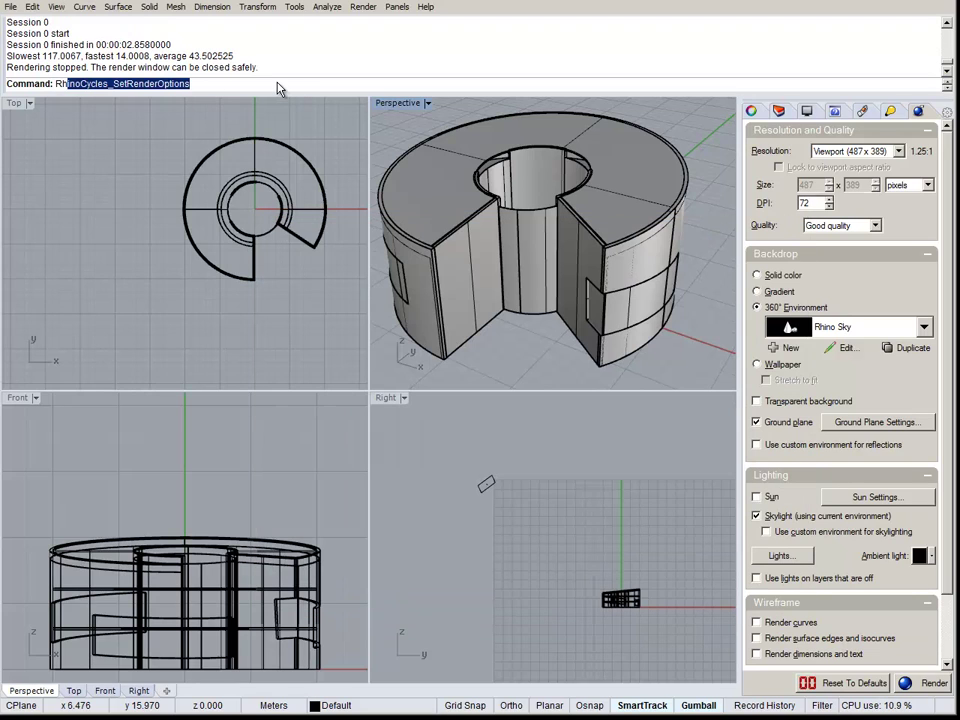
{"action": "key", "text": "Return"}
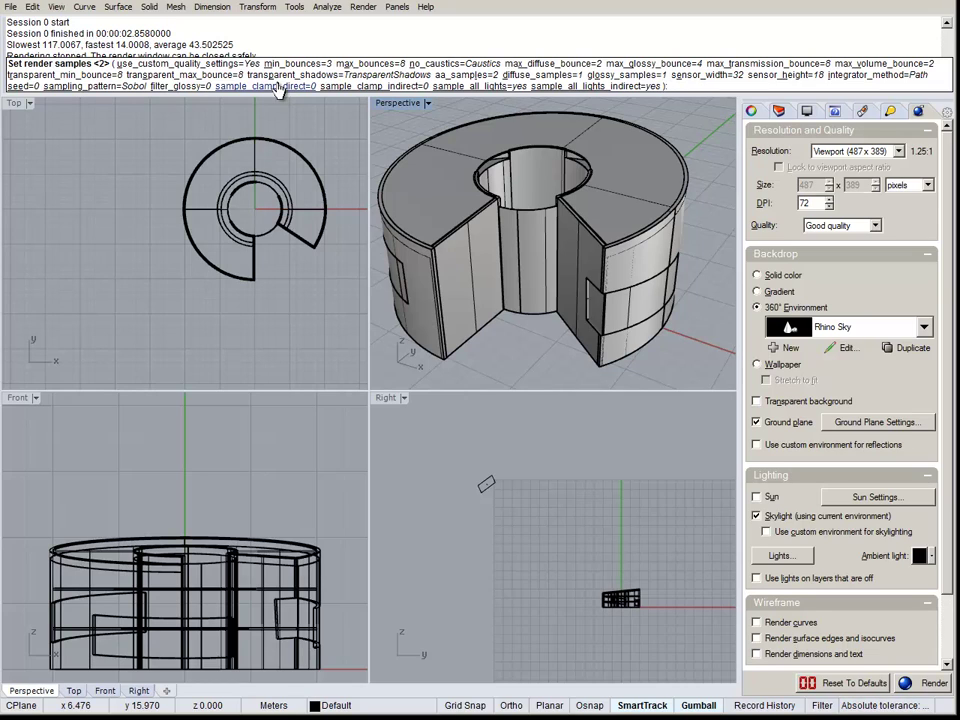
{"action": "type", "text": "120"}
{"action": "key", "text": "Return"}
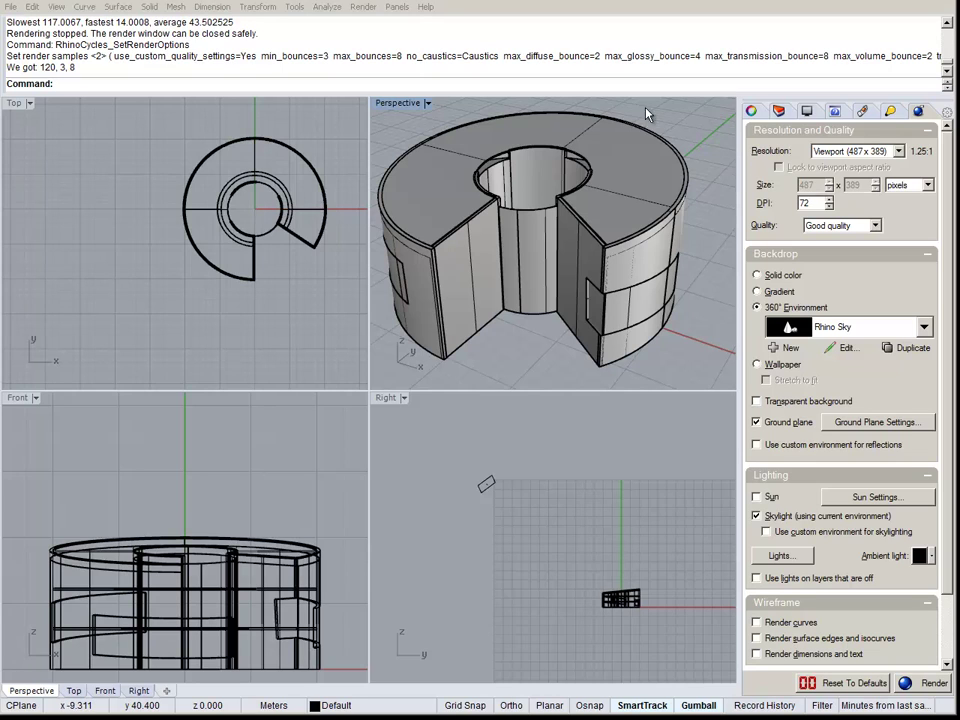
- Render the Perspective view with 120 samples in an enlarged render window, stop the render early and close the window
{"action": "type", "text": "Render"}
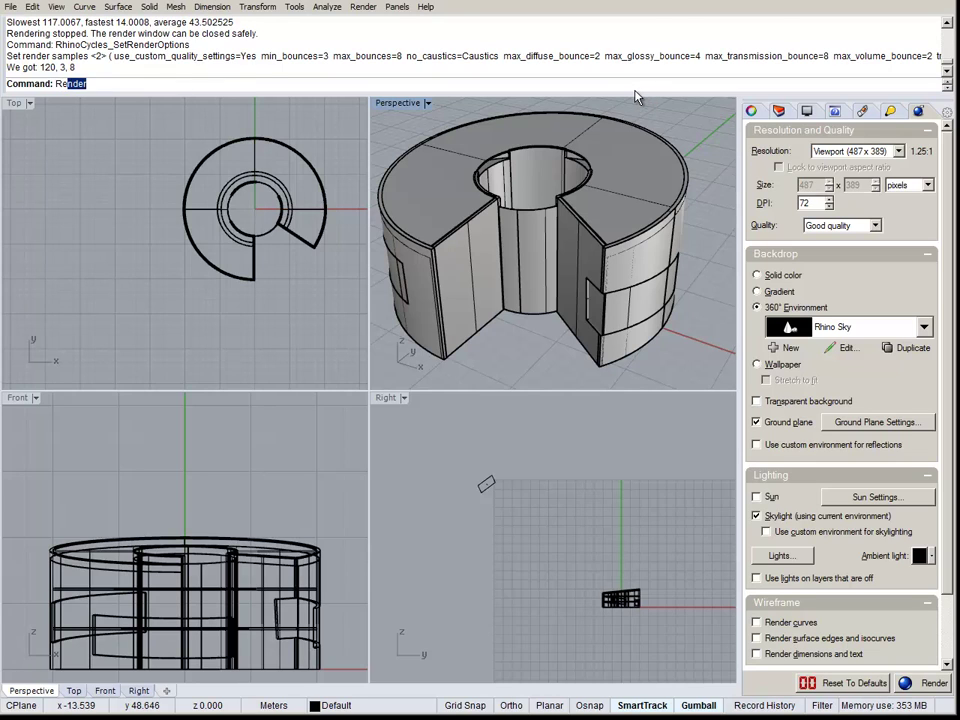
{"action": "key", "text": "Return"}
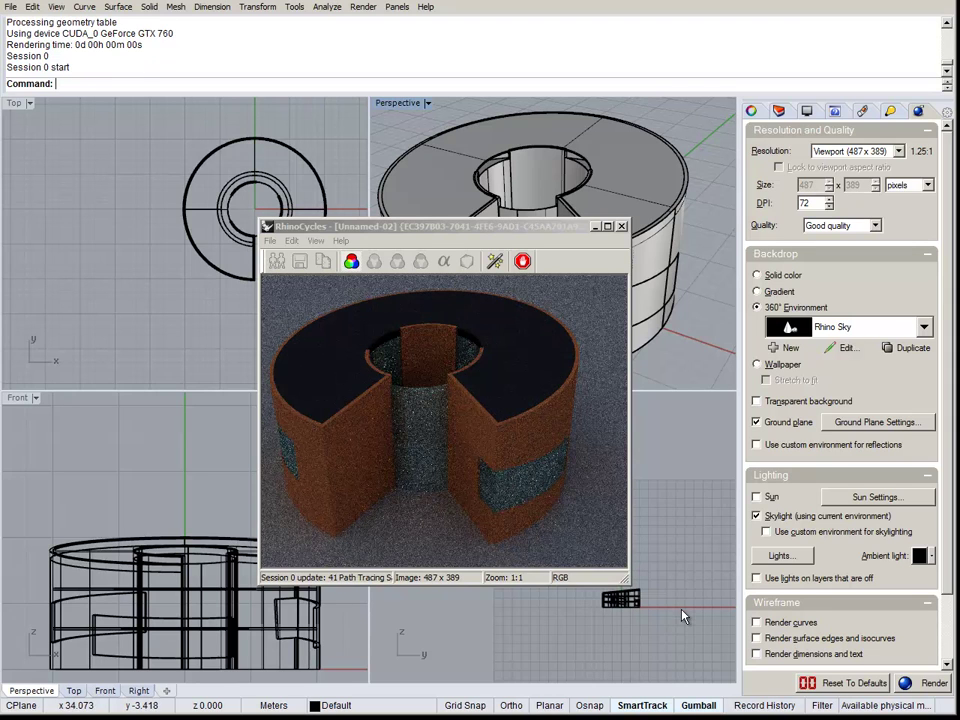
{"action": "left_click_drag", "start_coordinate": [627, 583], "coordinate": [756, 582]}
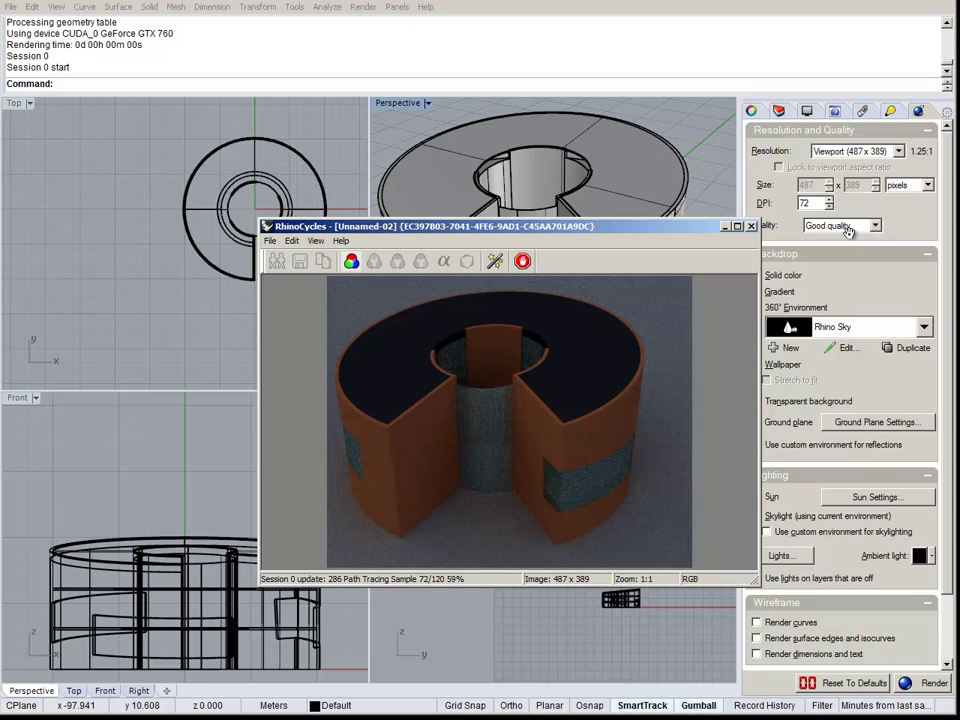
{"action": "left_click", "coordinate": [522, 261]}
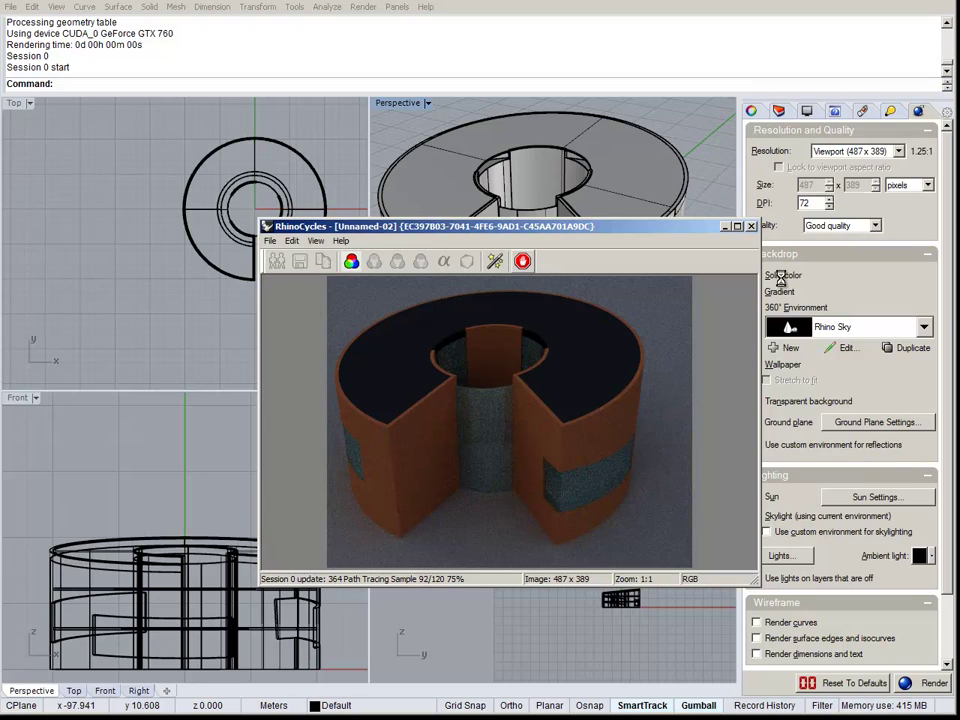
{"action": "left_click", "coordinate": [751, 226]}
- Switch use_custom_quality_settings to No with RhinoCycles_SetRenderOptions
{"action": "type", "text": "RhinoCycles_SetRenderOptions"}
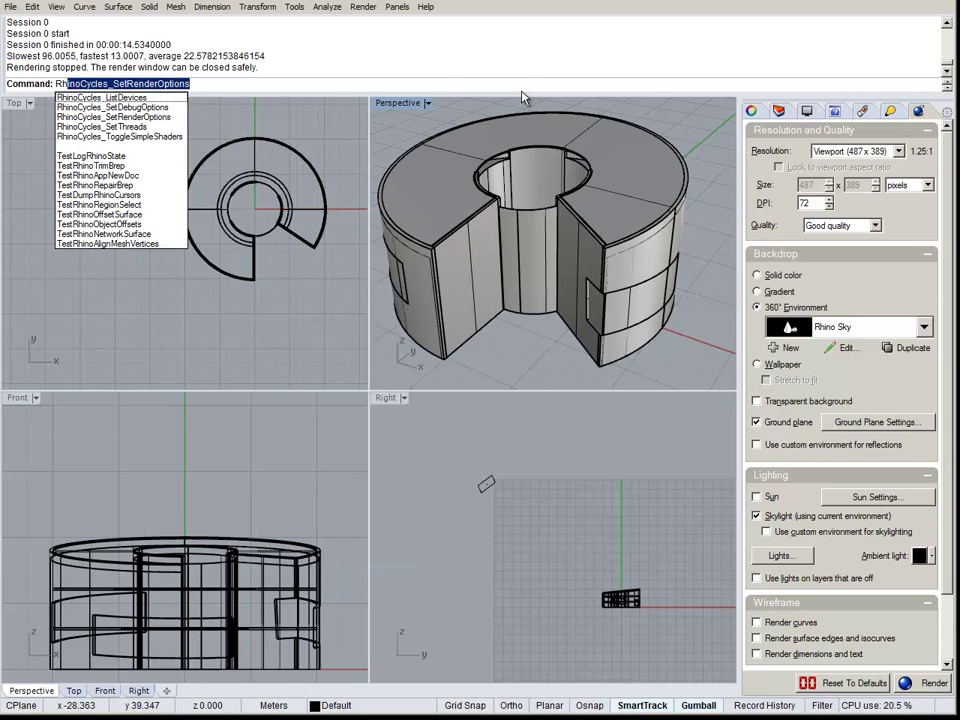
{"action": "key", "text": "Return"}
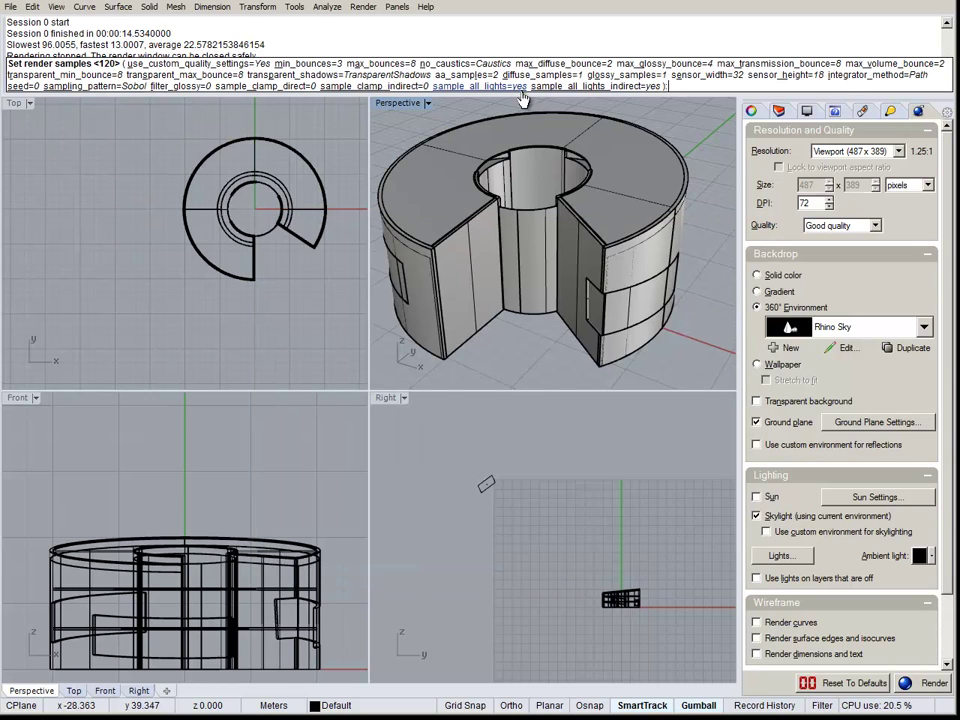
{"action": "left_click", "coordinate": [229, 66]}
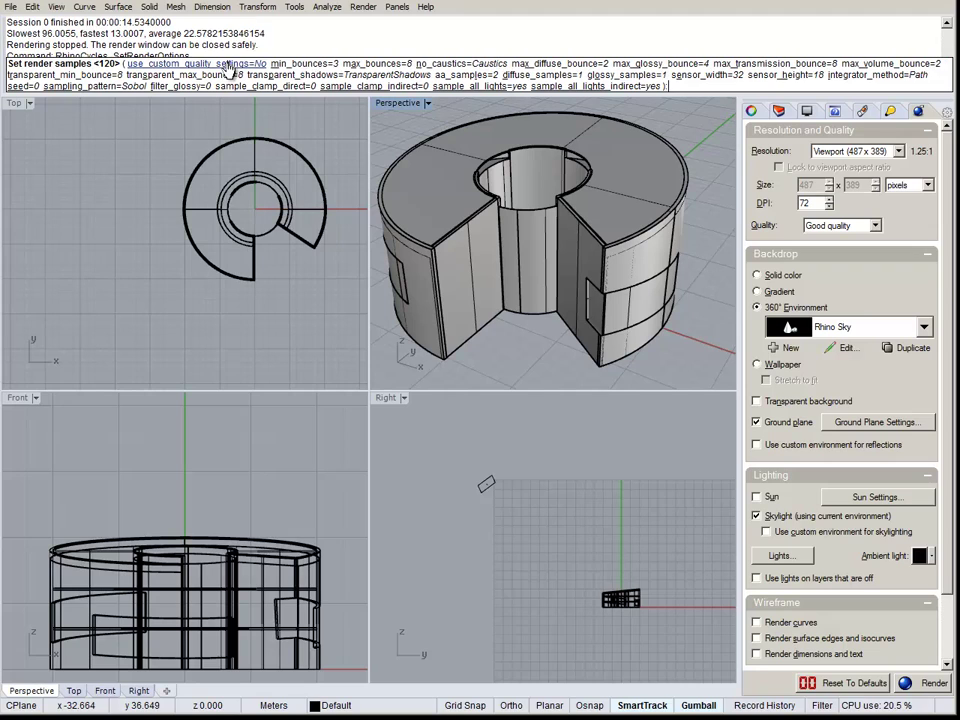
{"action": "key", "text": "Return"}
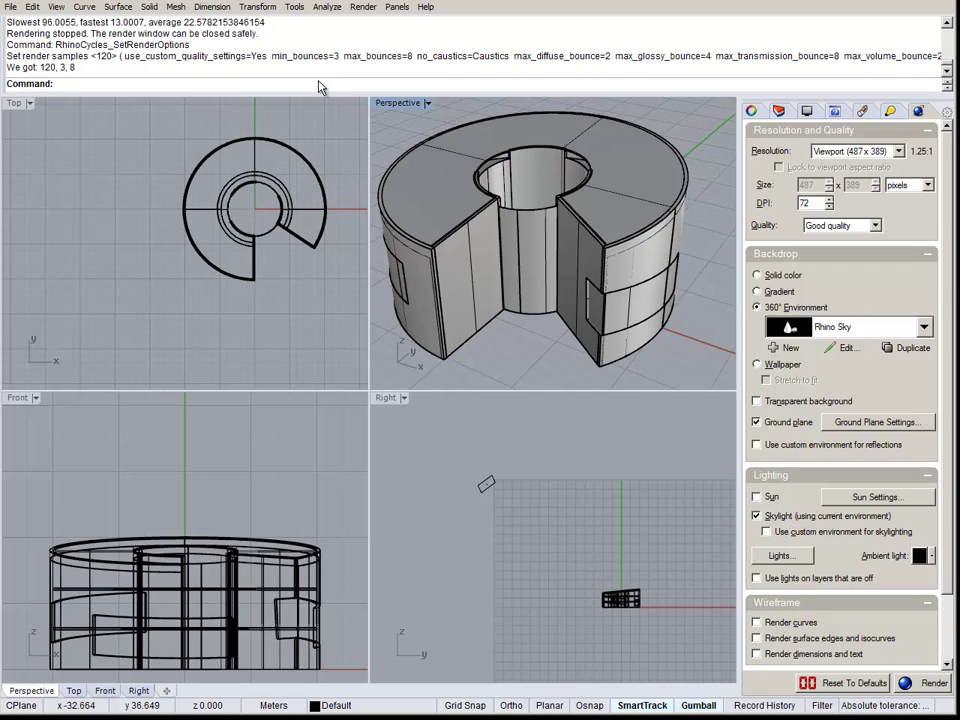
- Render the Perspective view with the Good quality preset, stop the render partway and close the render window
{"action": "type", "text": "Render"}
{"action": "key", "text": "Return"}
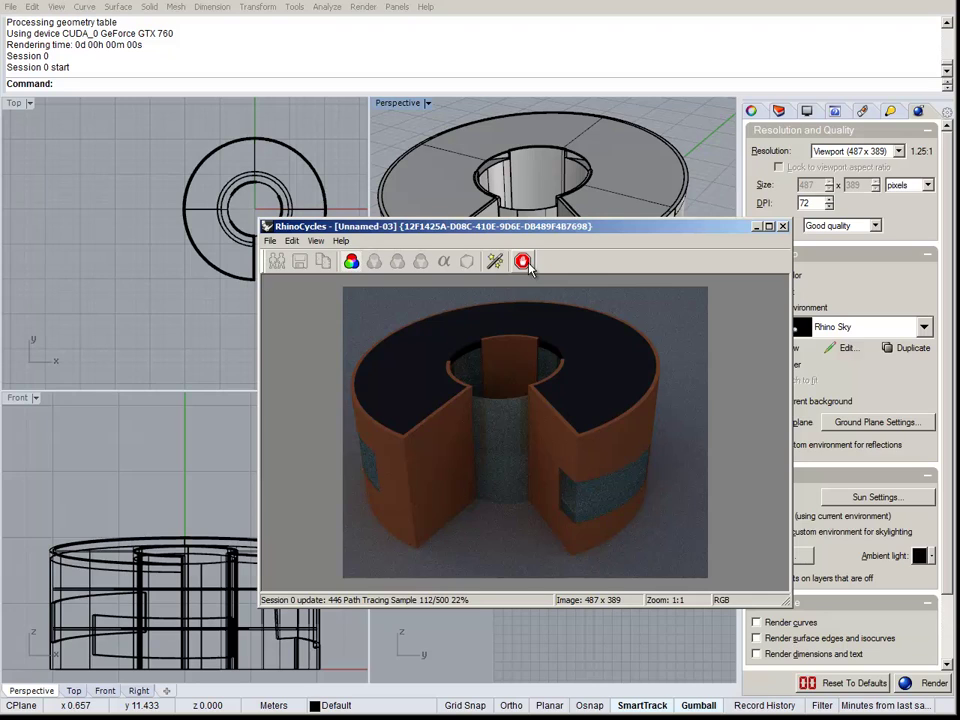
{"action": "left_click", "coordinate": [523, 262]}
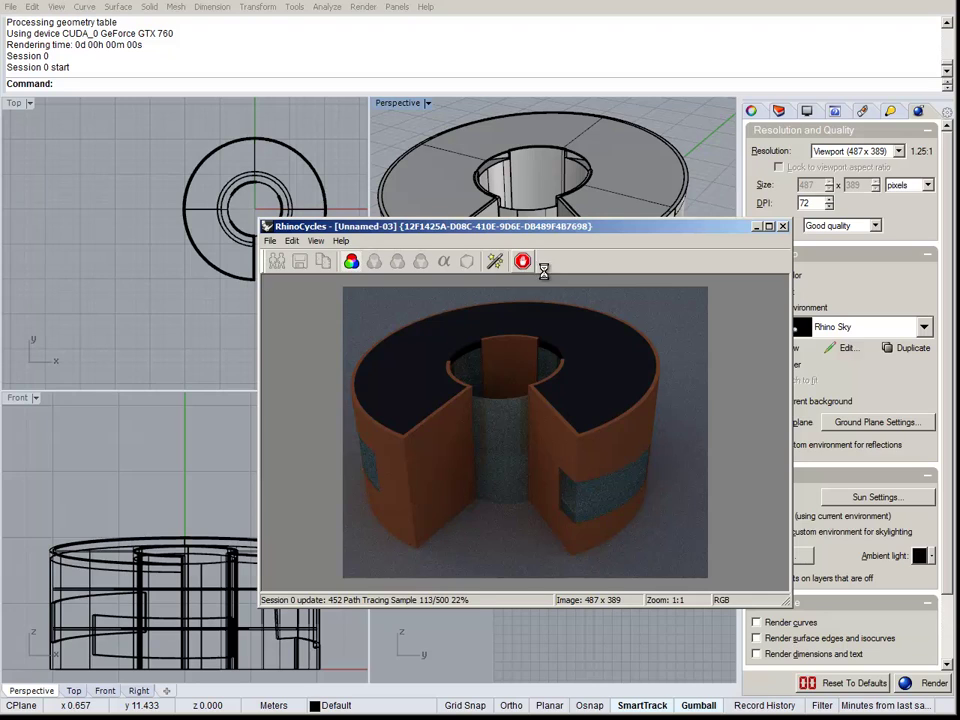
{"action": "left_click", "coordinate": [784, 227]}
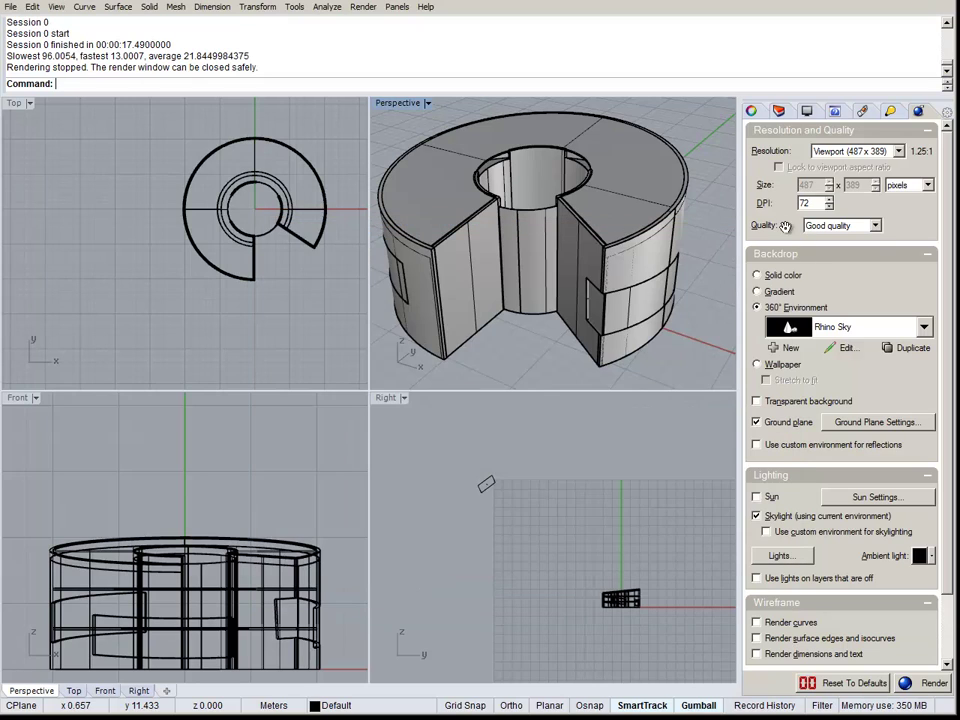
- Return to the materials list
{"action": "left_click", "coordinate": [864, 112]}
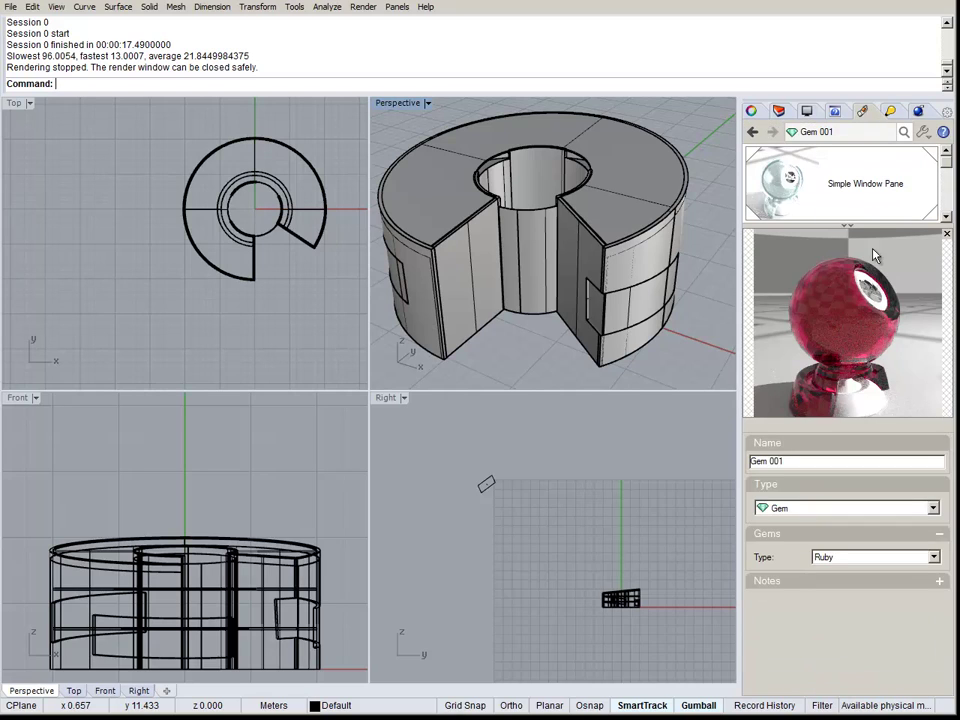